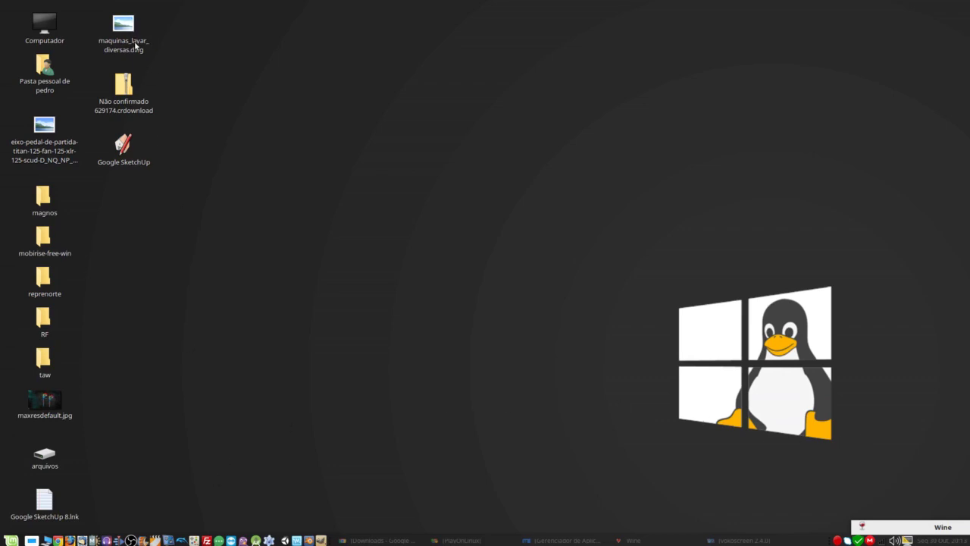
Step: Try to open the washing-machine drawing file and decline searching for an application
click(128, 52)
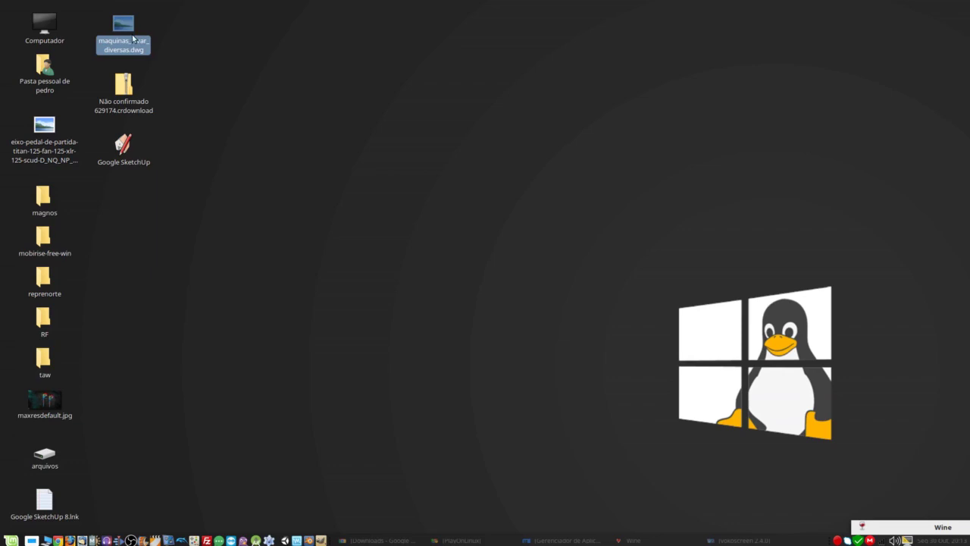
double_click(130, 28)
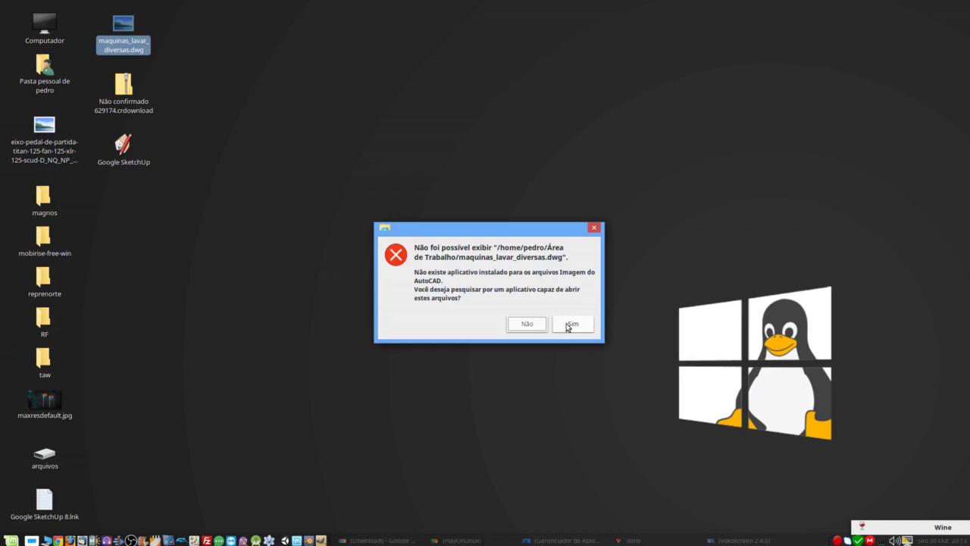
click(535, 326)
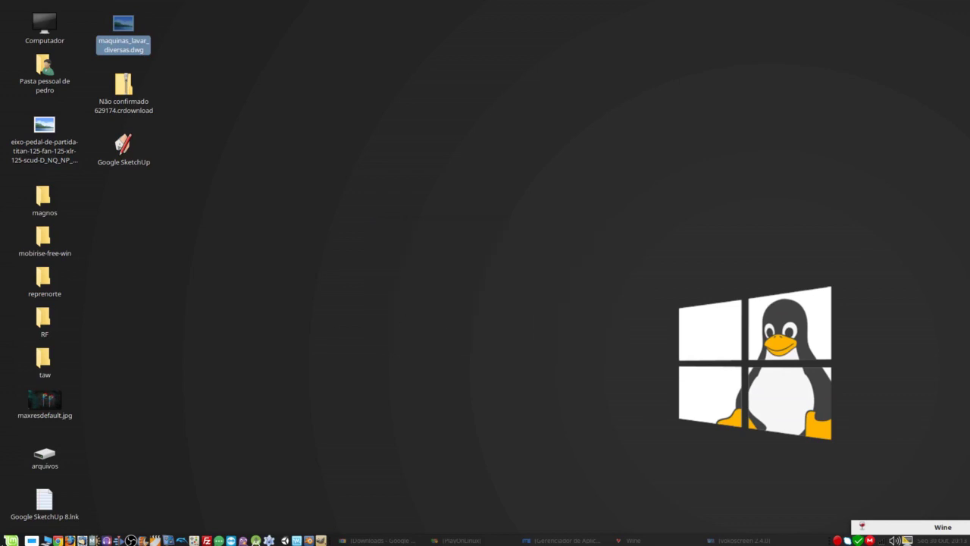
Step: Verify in Gerenciador de Aplicativos that LibreCAD 2.0.9-2 is installed, then close the manager
click(11, 540)
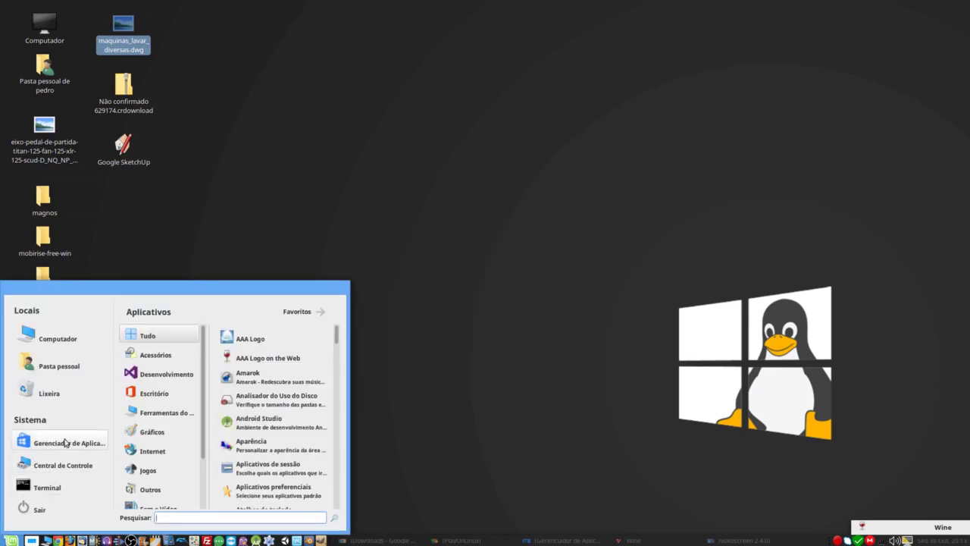
click(69, 443)
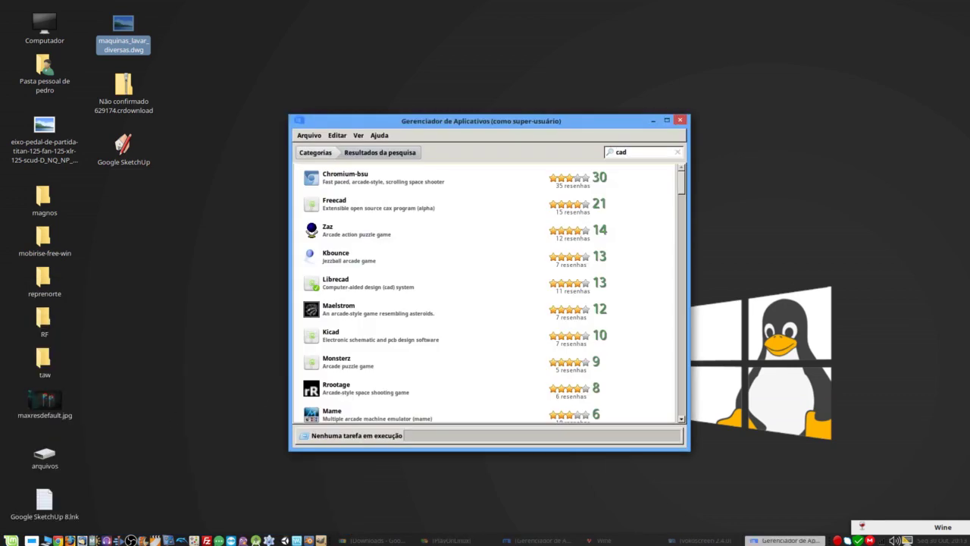
click(345, 208)
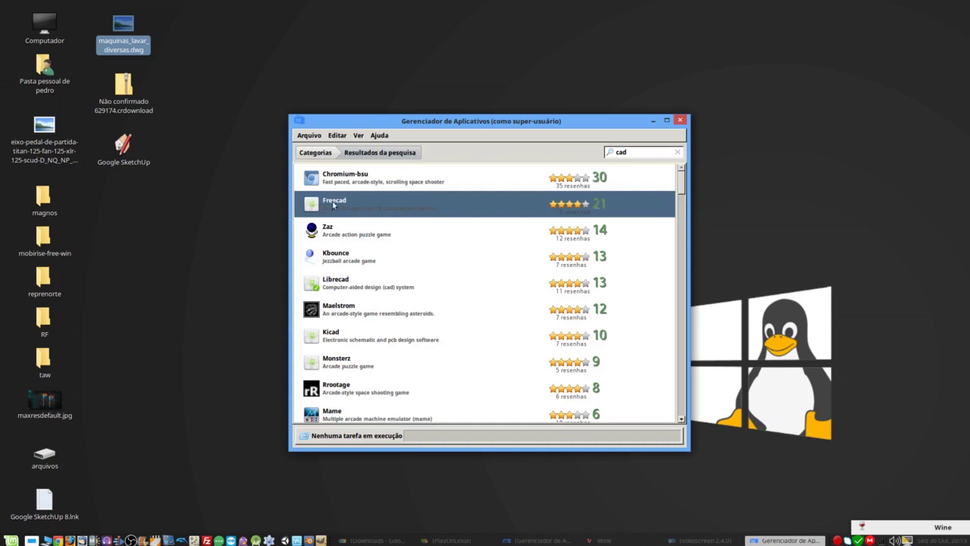
double_click(328, 202)
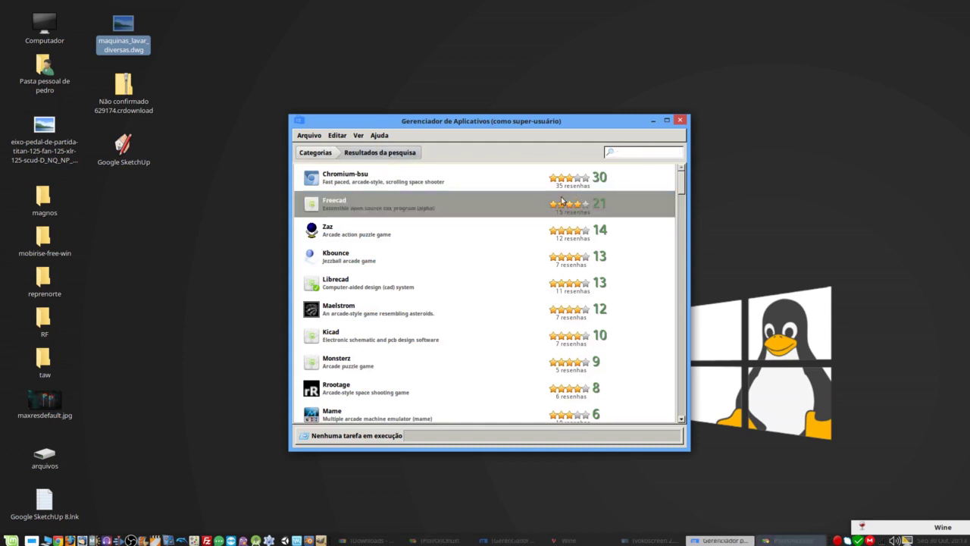
click(349, 276)
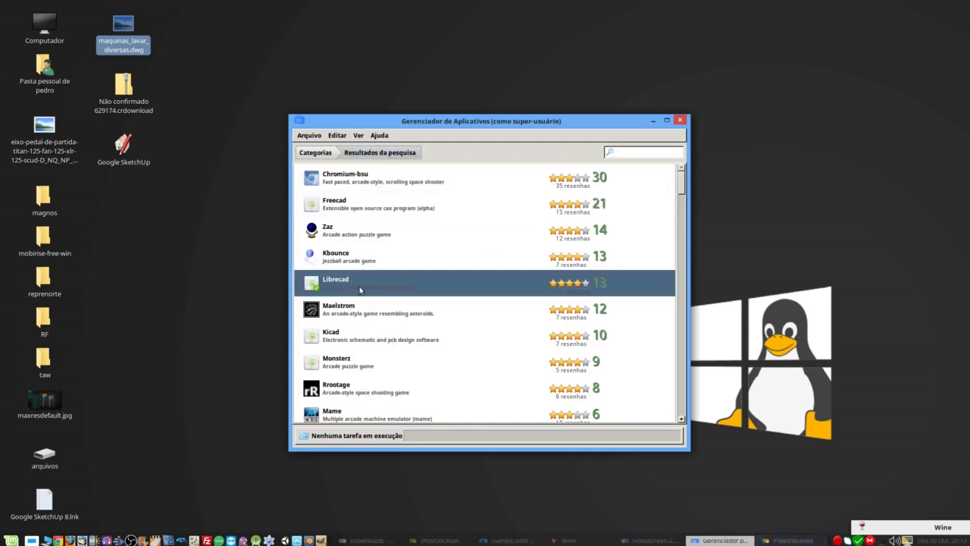
double_click(360, 288)
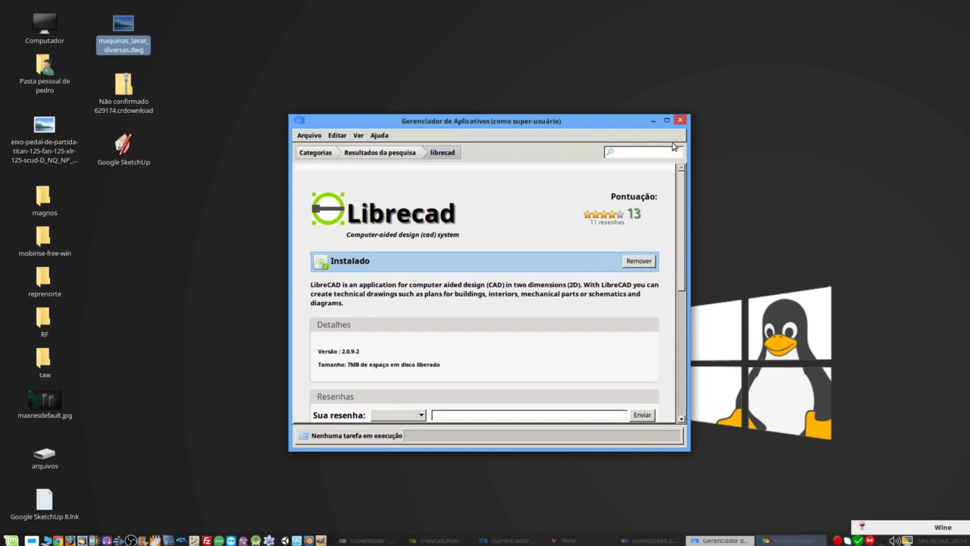
click(680, 121)
key(super)
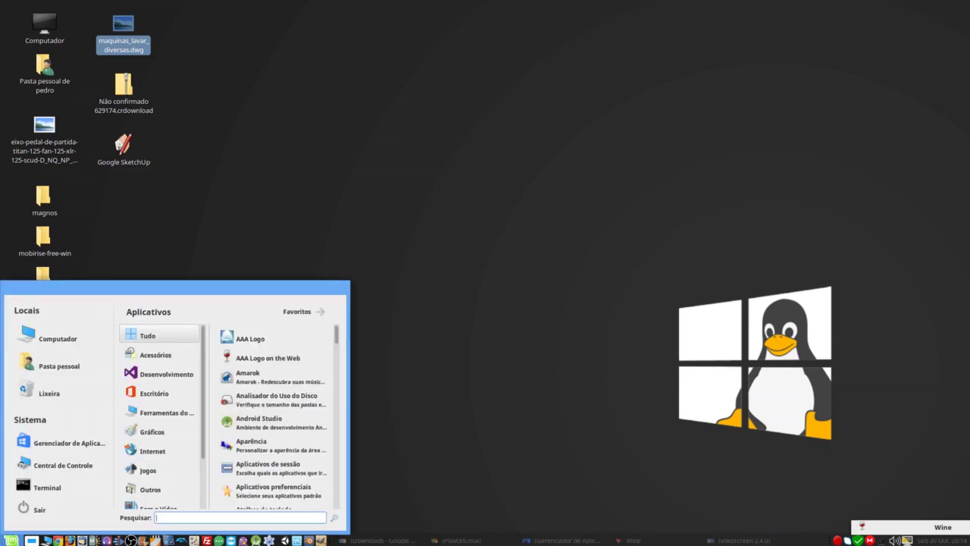
Step: Launch LibreCAD via the 'cad' menu search and reposition its restored window beside the desktop icons
text(cad)
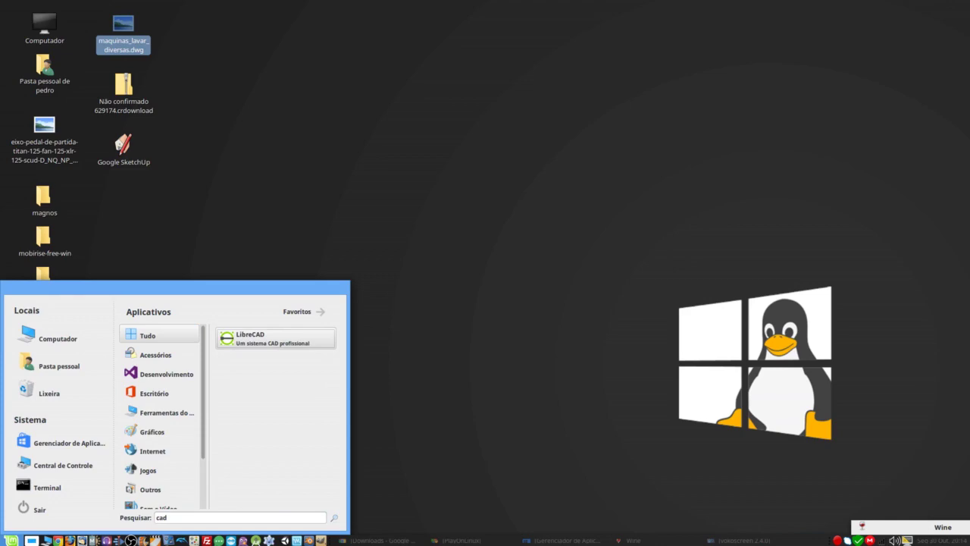
key(Return)
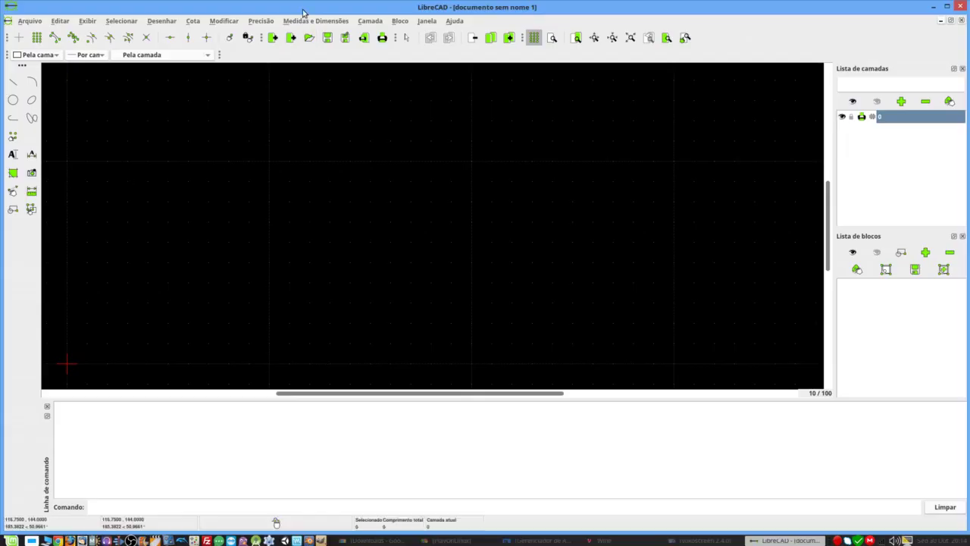
drag(306, 15, 464, 53)
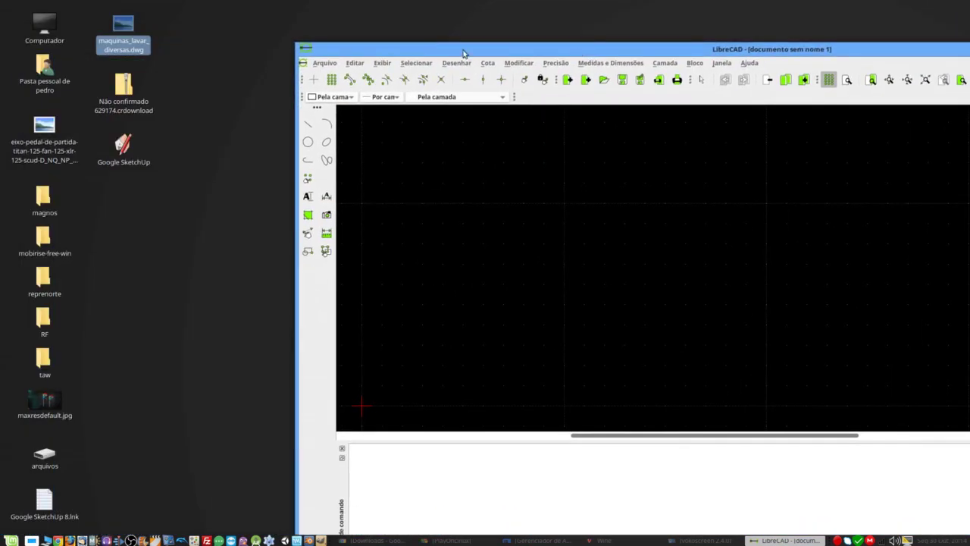
drag(140, 33, 337, 161)
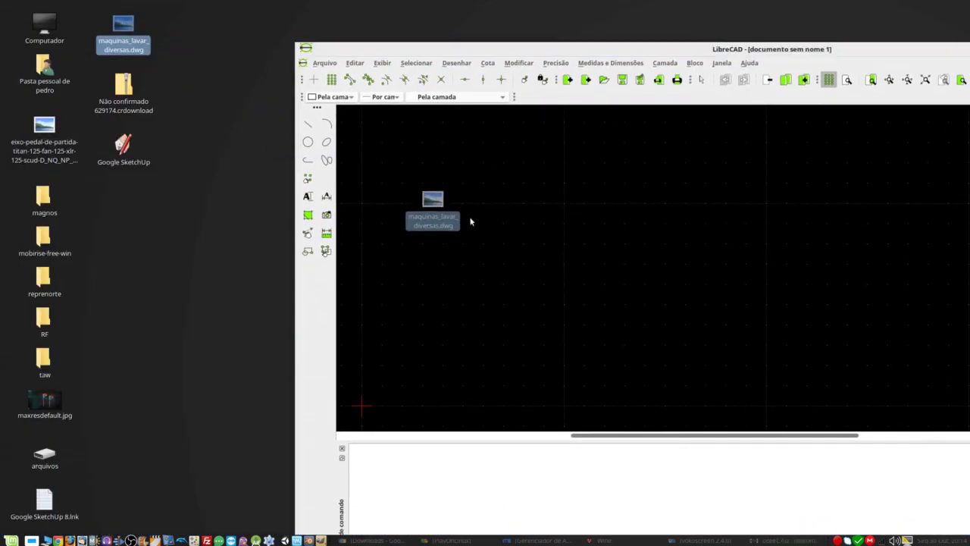
Step: Open maquinas_lavar_diversas.dwg with the dwg filter, accept the format warning, and maximise LibreCAD
click(323, 63)
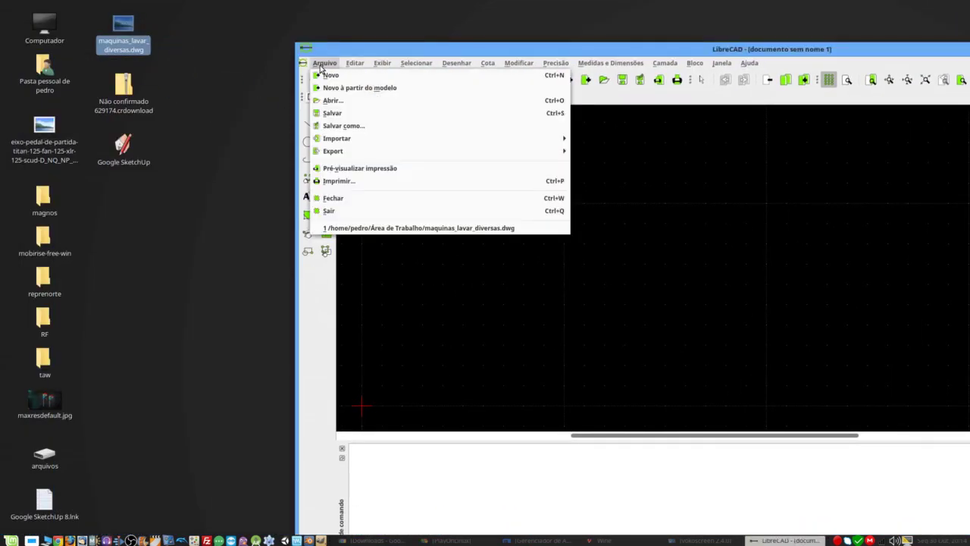
click(330, 100)
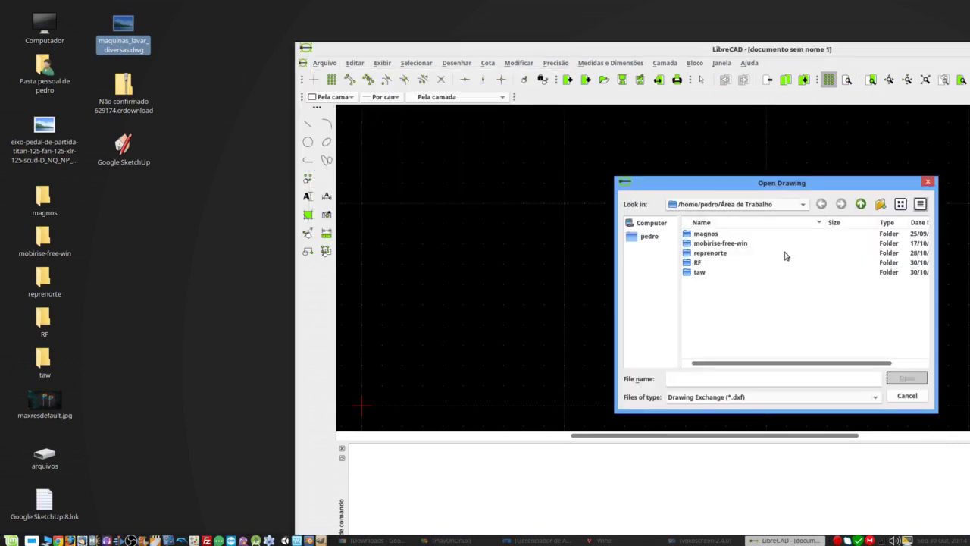
click(876, 397)
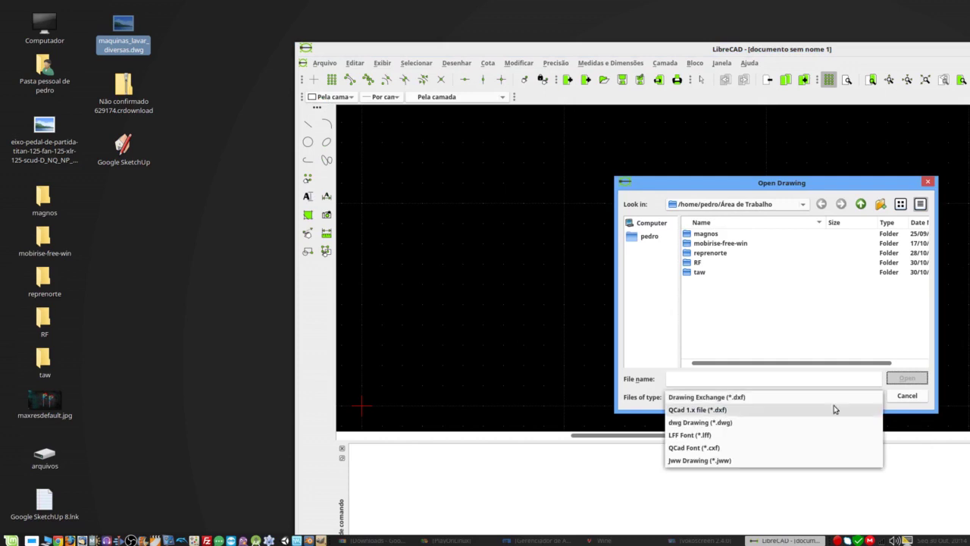
click(733, 423)
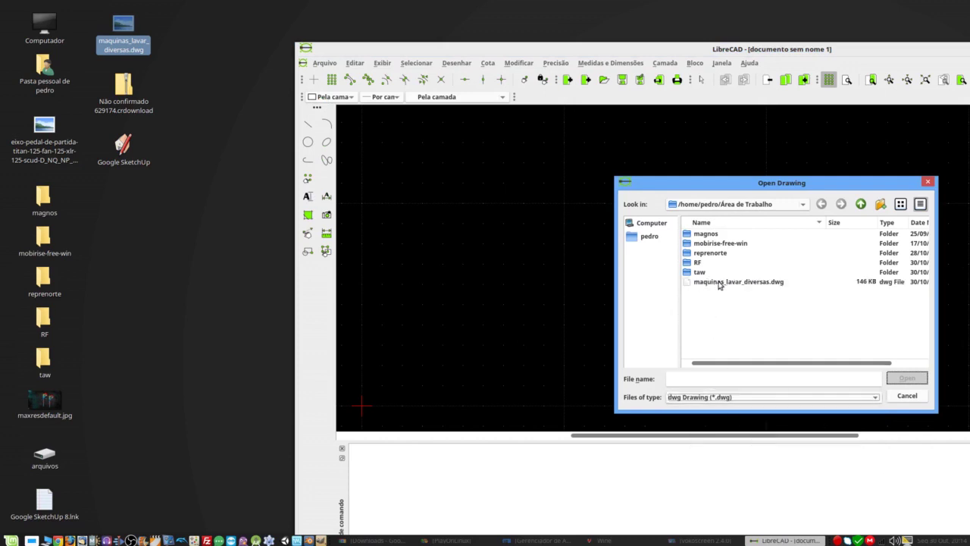
double_click(719, 284)
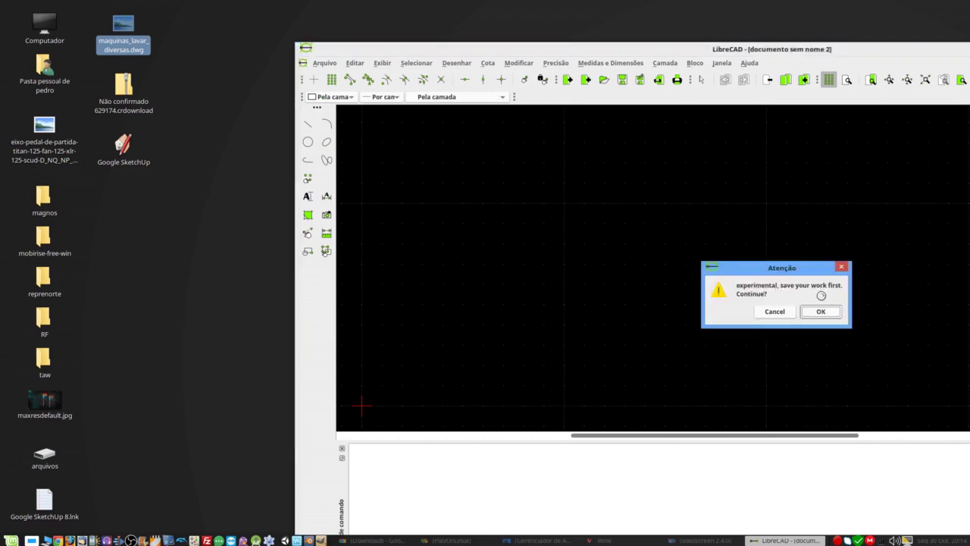
click(813, 312)
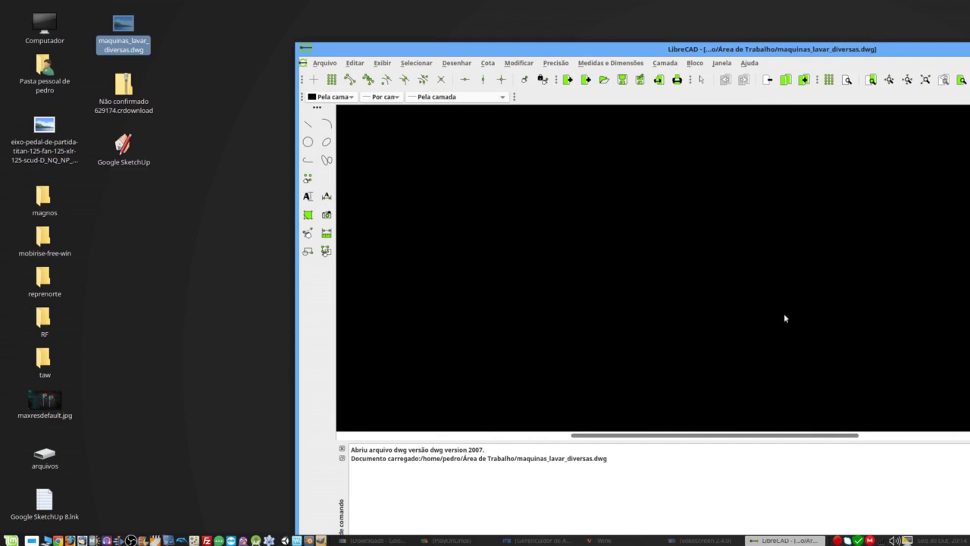
double_click(678, 50)
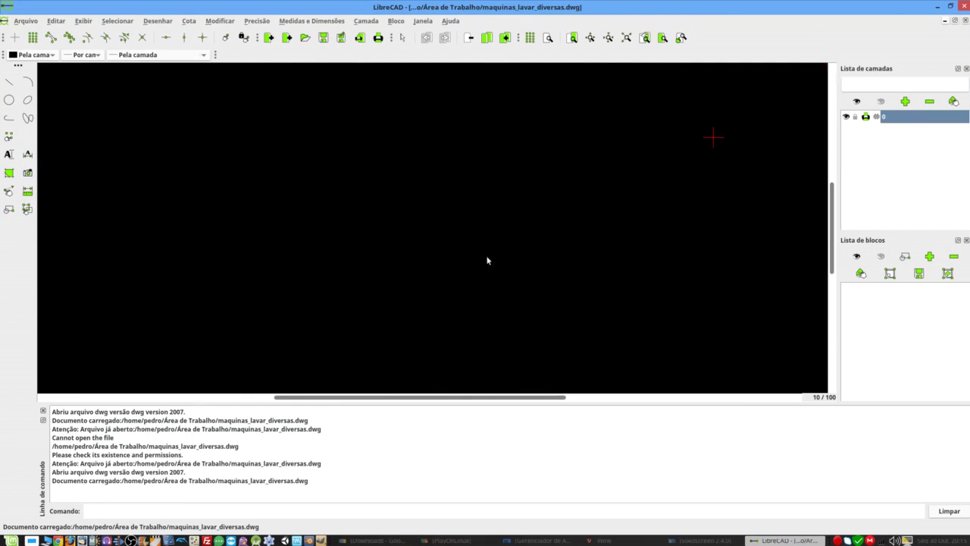
scroll(682, 161, down, 2)
scroll(637, 191, up, 1)
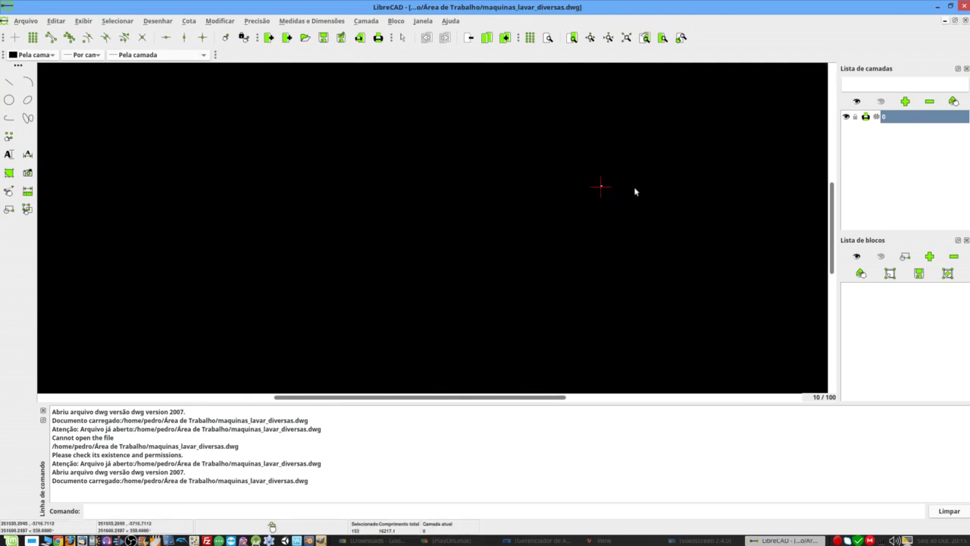
scroll(595, 186, up, 2)
scroll(579, 189, up, 2)
scroll(584, 198, up, 4)
scroll(584, 198, up, 4)
scroll(585, 200, up, 3)
scroll(586, 202, up, 2)
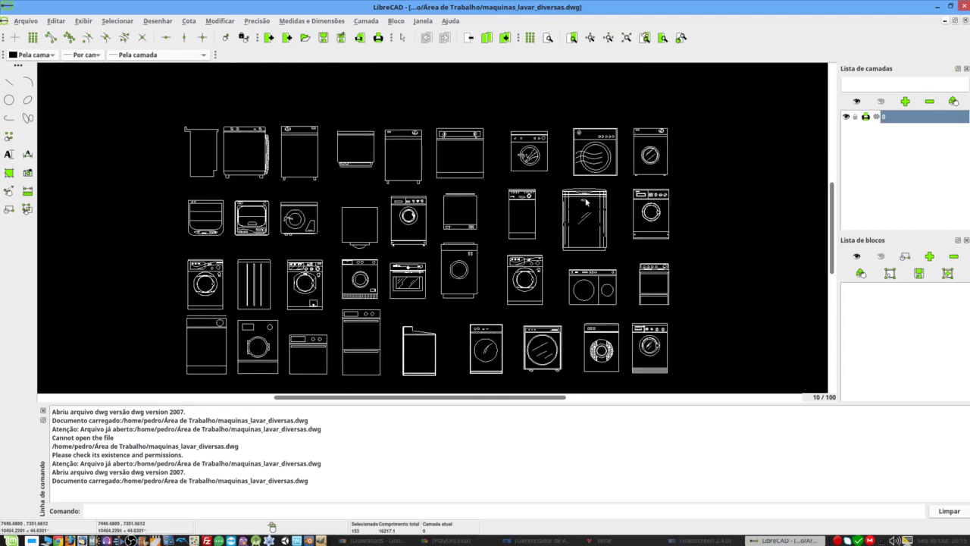
scroll(530, 211, up, 2)
scroll(531, 214, up, 2)
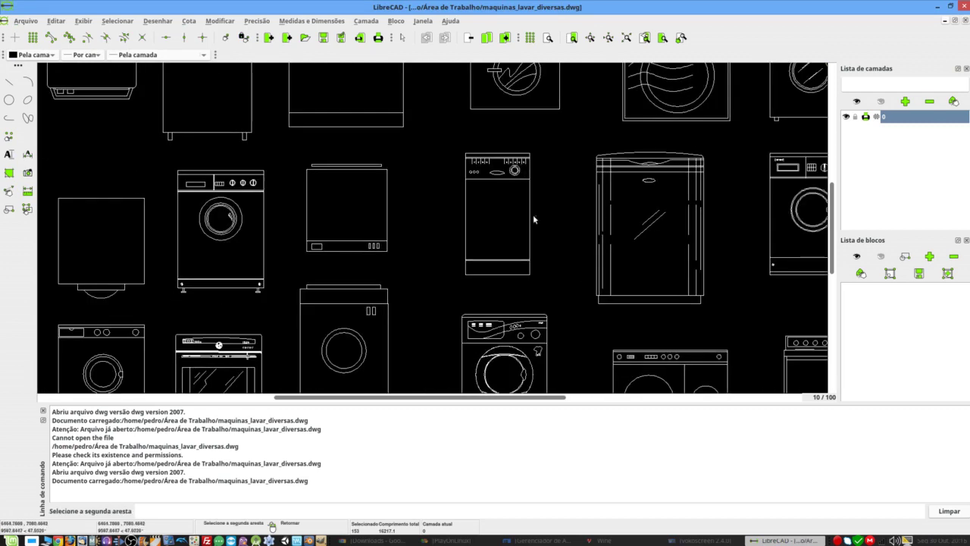
key(Escape)
scroll(530, 214, up, 2)
scroll(529, 214, up, 2)
click(285, 244)
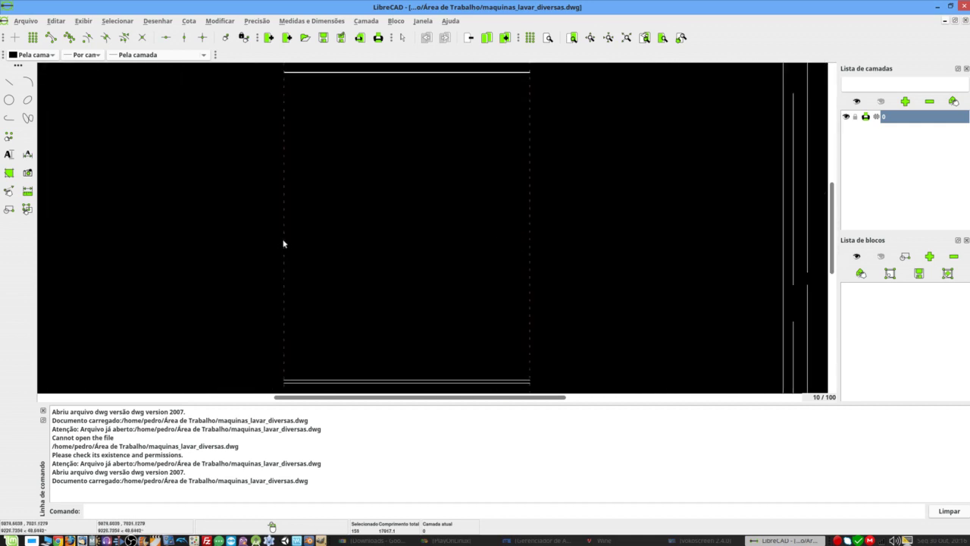
click(284, 234)
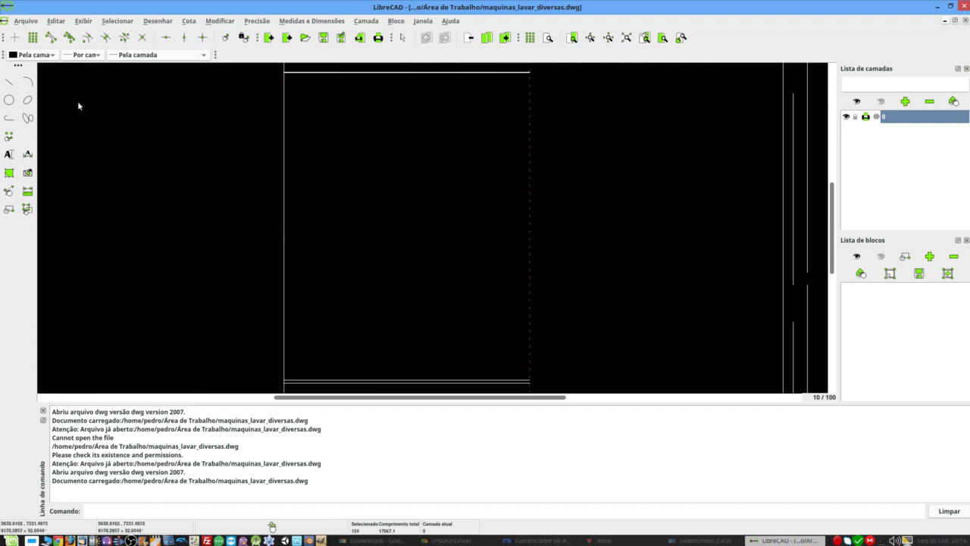
Step: Draw a closed tilted diamond of four line segments inside the washing-machine outline
click(9, 118)
key(Escape)
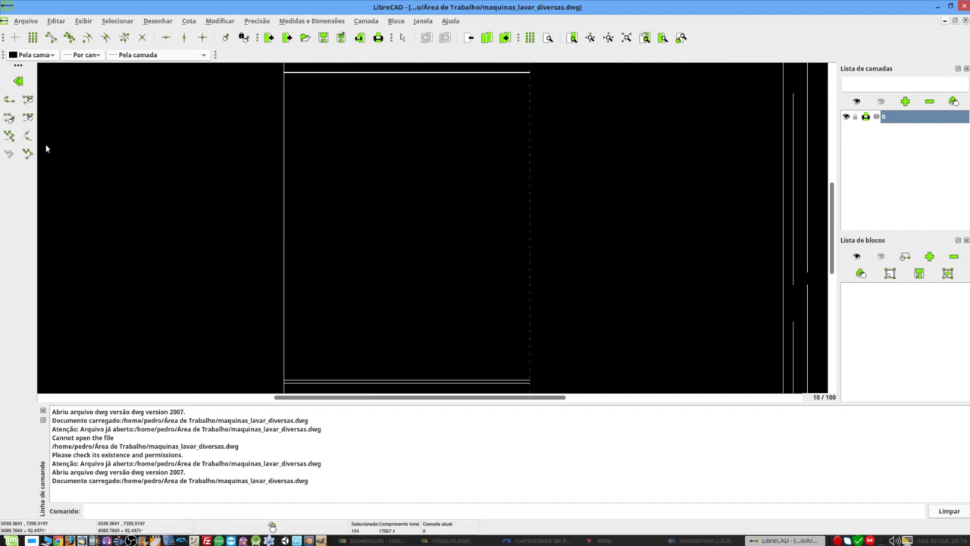
click(9, 100)
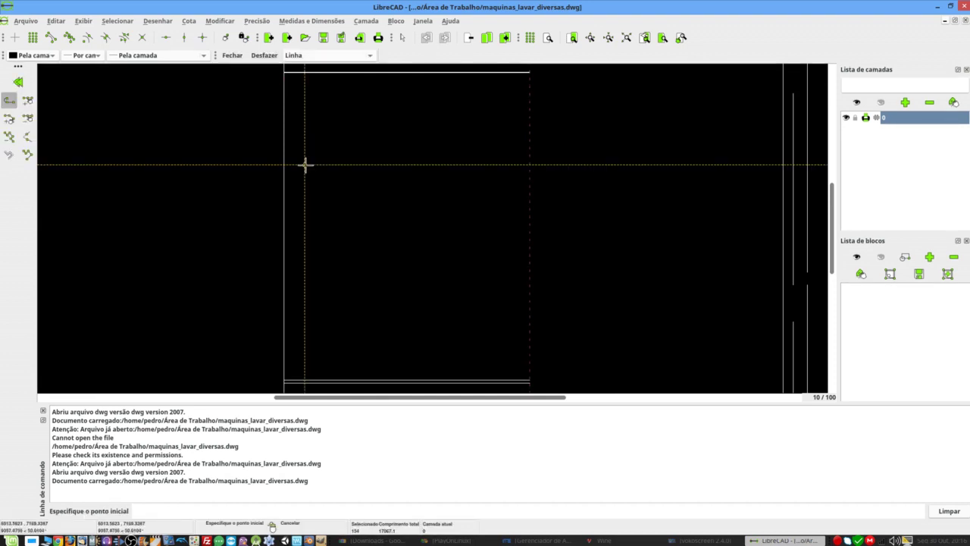
click(356, 224)
click(421, 166)
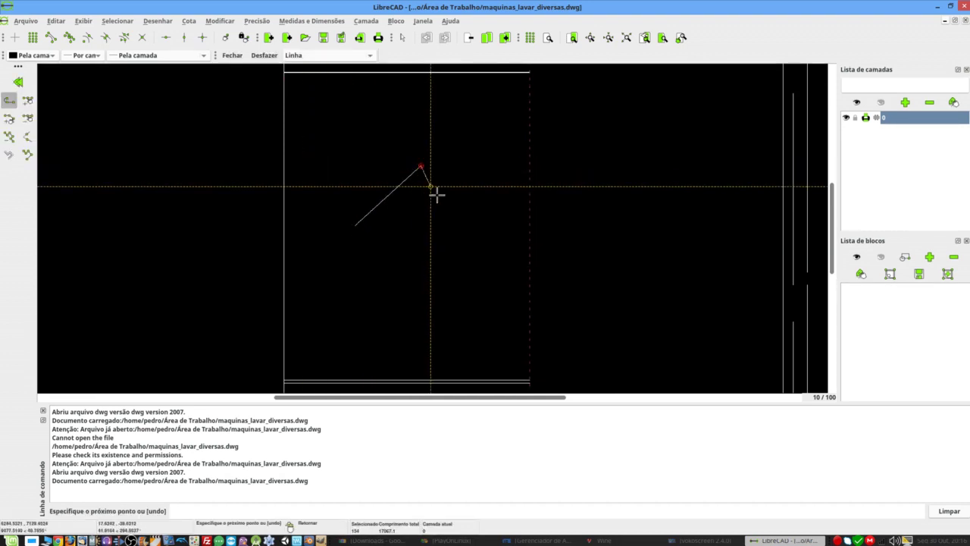
click(494, 271)
click(411, 348)
click(334, 248)
click(354, 228)
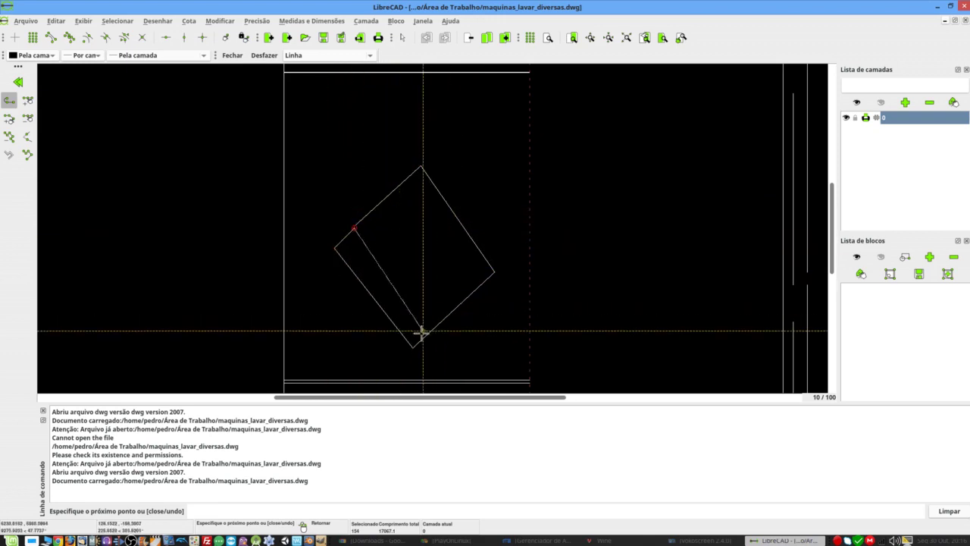
Step: Add two inner diagonal lines reaching the diamond's bottom and top corners
click(425, 257)
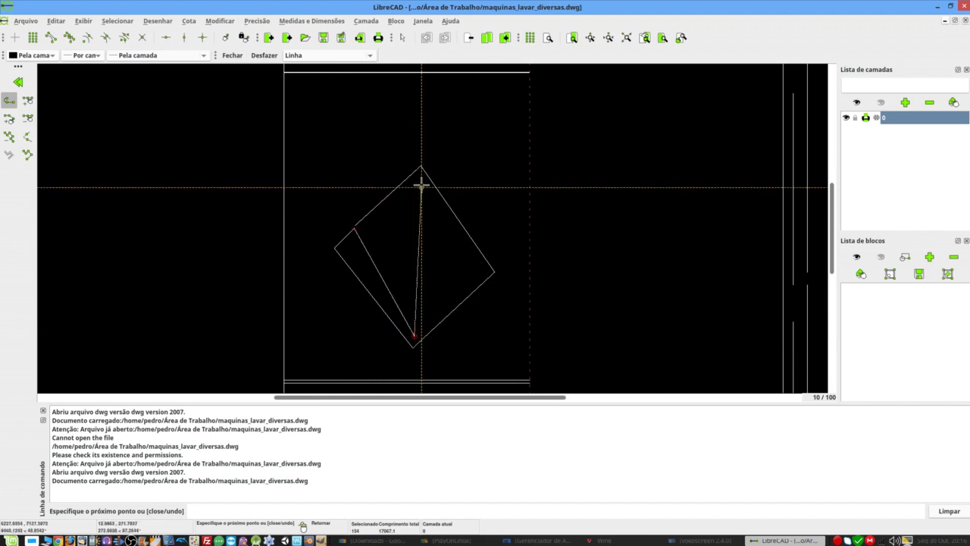
click(422, 170)
right_click(421, 169)
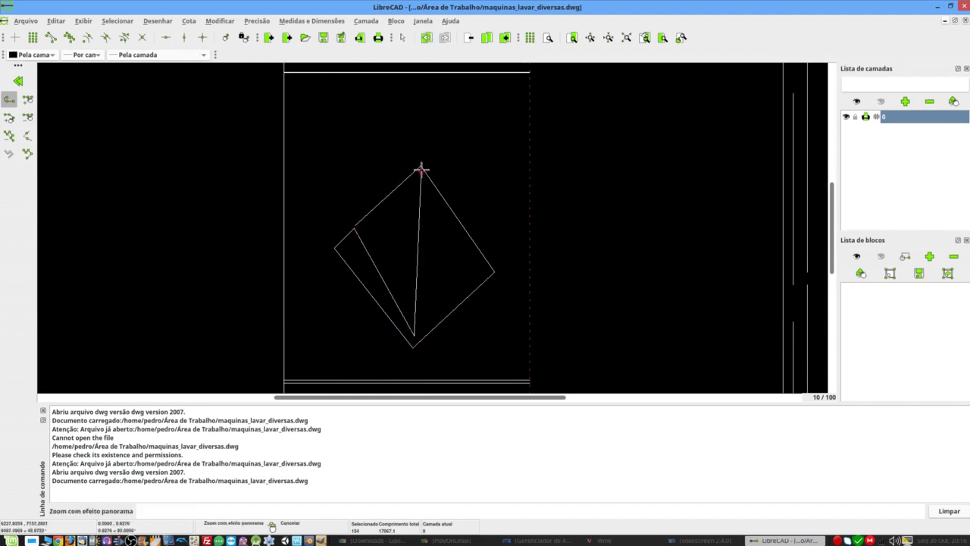
Step: Zoom out to show the whole sheet of washing-machine drawings, then bring up the Arquivo menu
scroll(379, 221, down, 1)
scroll(389, 221, down, 1)
scroll(402, 227, down, 1)
scroll(423, 238, down, 1)
scroll(440, 237, down, 1)
scroll(452, 239, down, 1)
scroll(452, 239, down, 1)
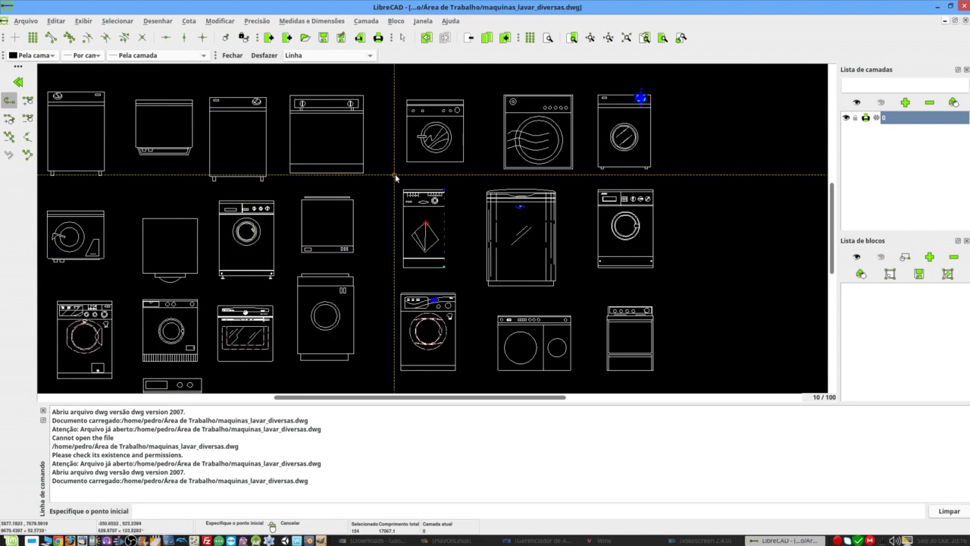
scroll(397, 173, down, 2)
click(26, 20)
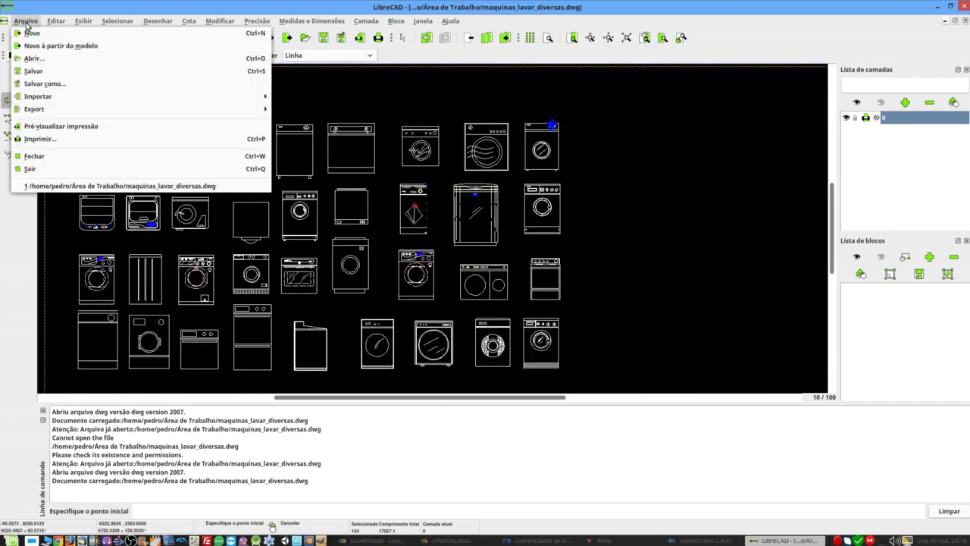
click(51, 85)
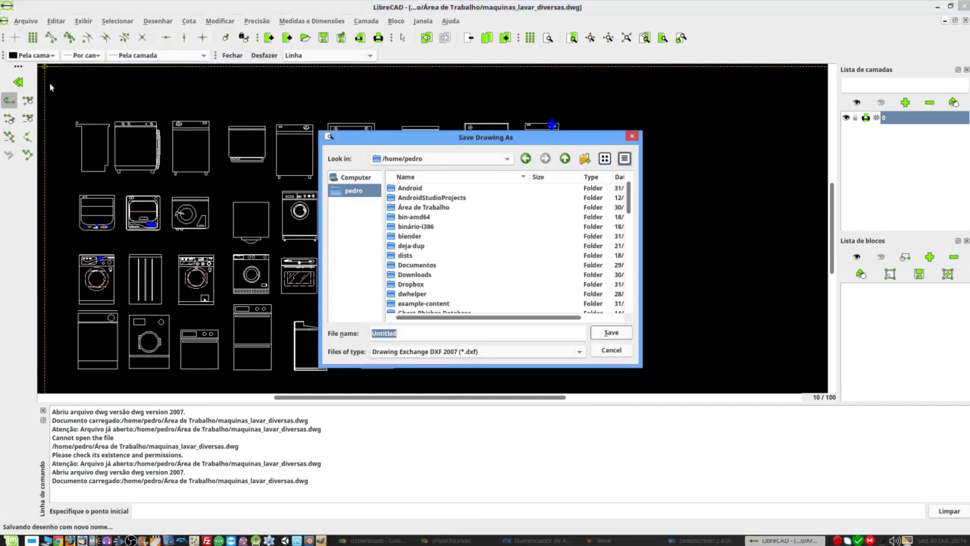
click(520, 354)
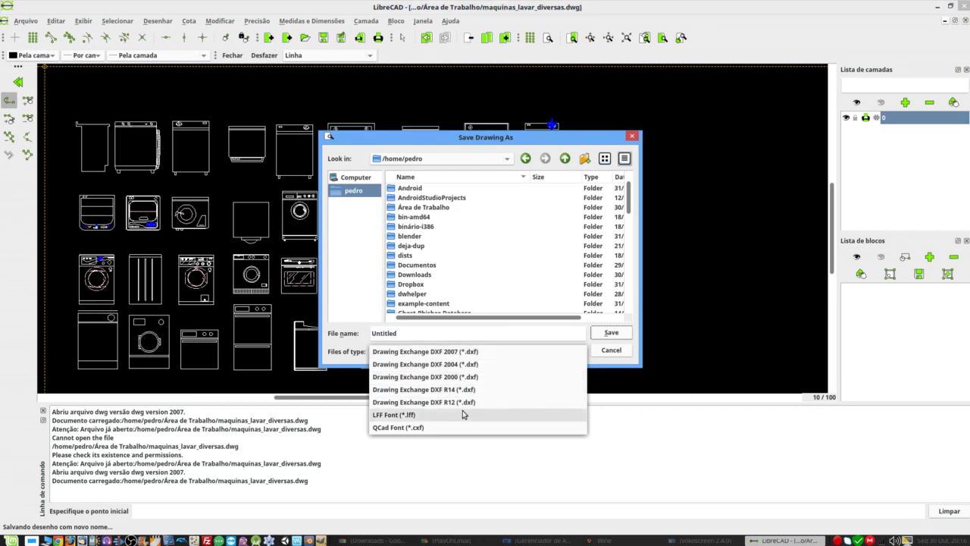
click(599, 355)
click(611, 350)
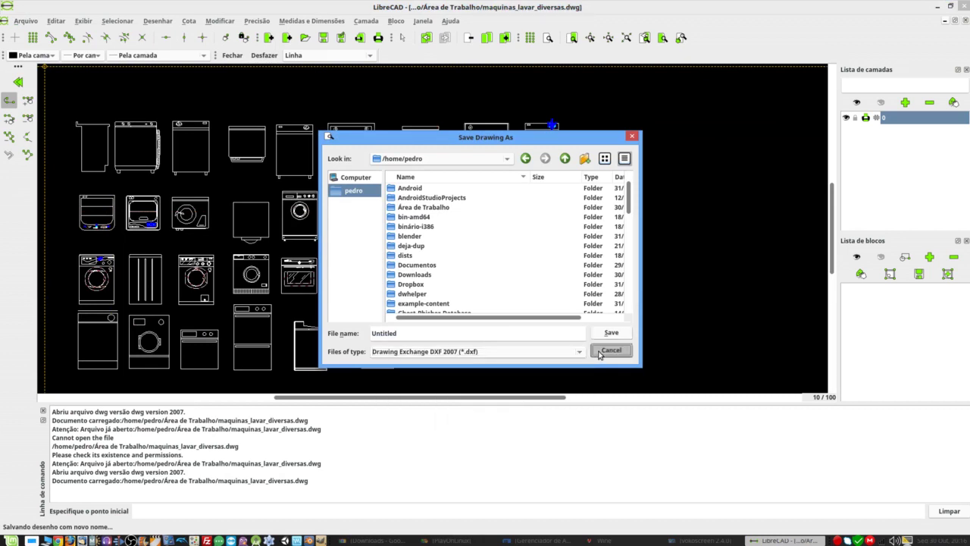
click(30, 25)
mouse_move(34, 108)
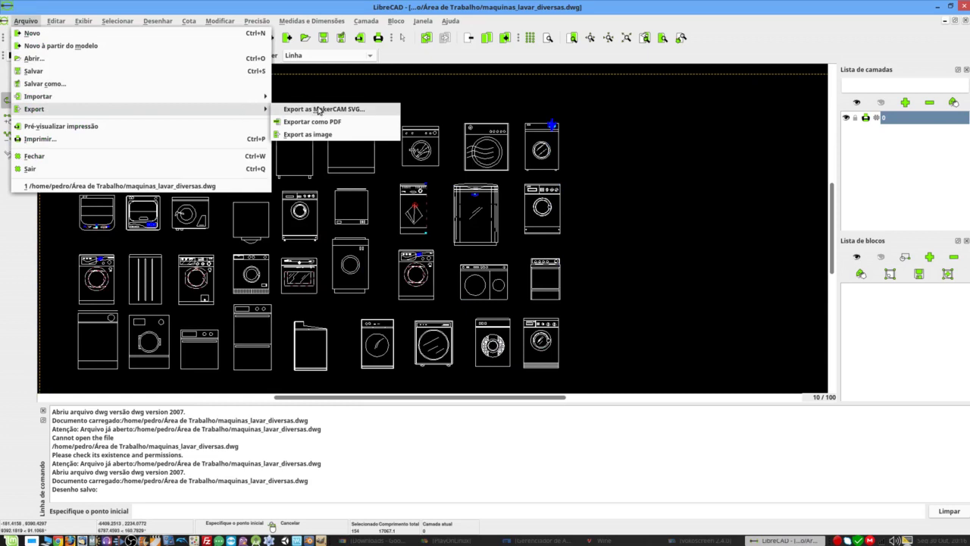
click(314, 134)
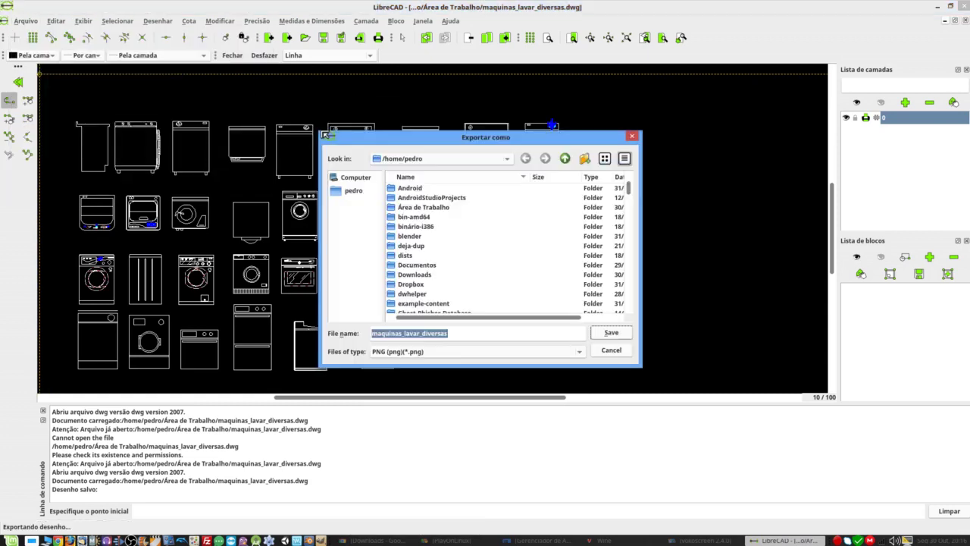
click(426, 353)
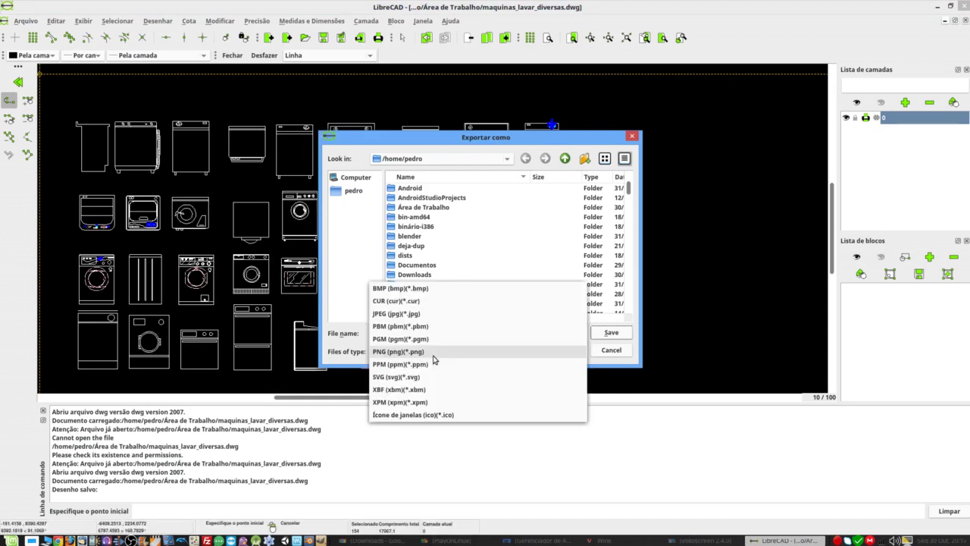
click(610, 360)
click(611, 349)
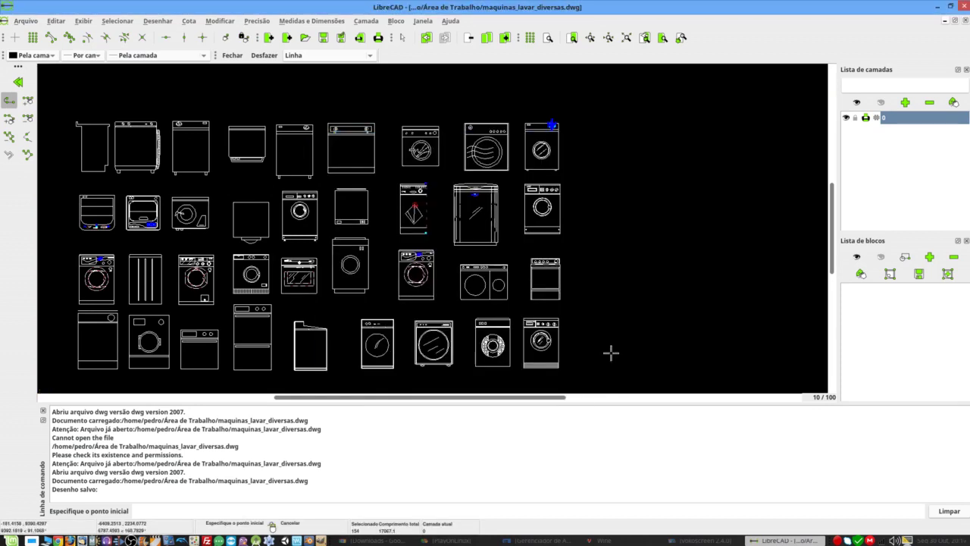
click(29, 22)
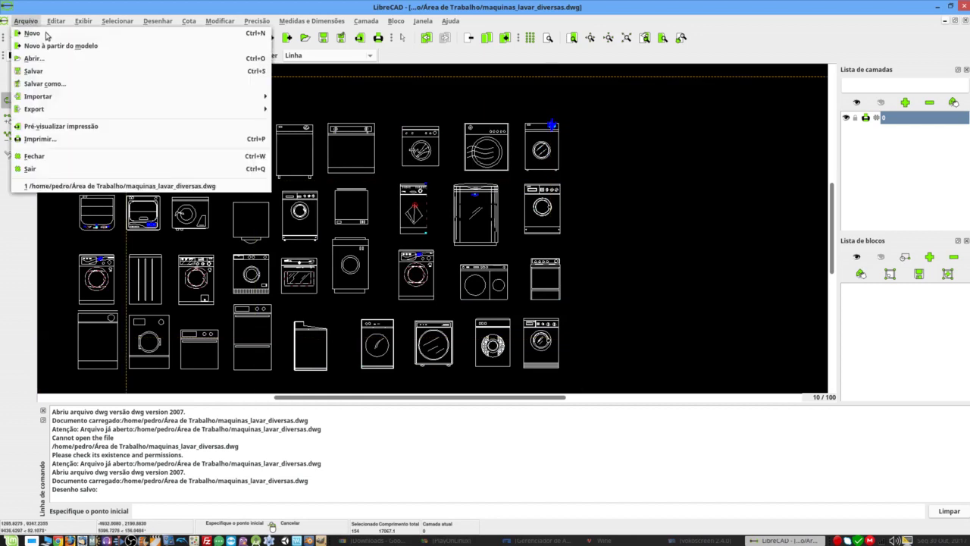
Step: Save the drawing as Untitled.dxf in DXF 2007 format in /home/pedro
click(89, 83)
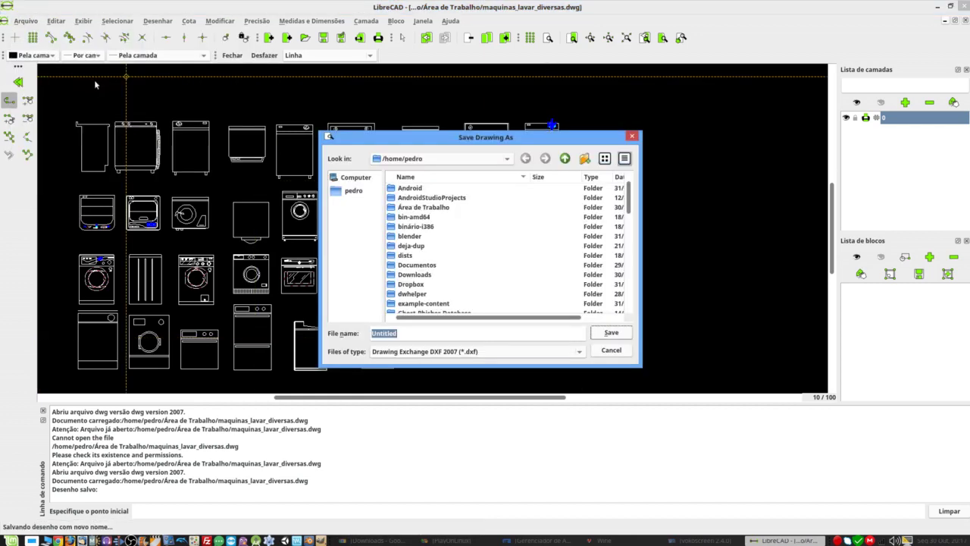
click(491, 351)
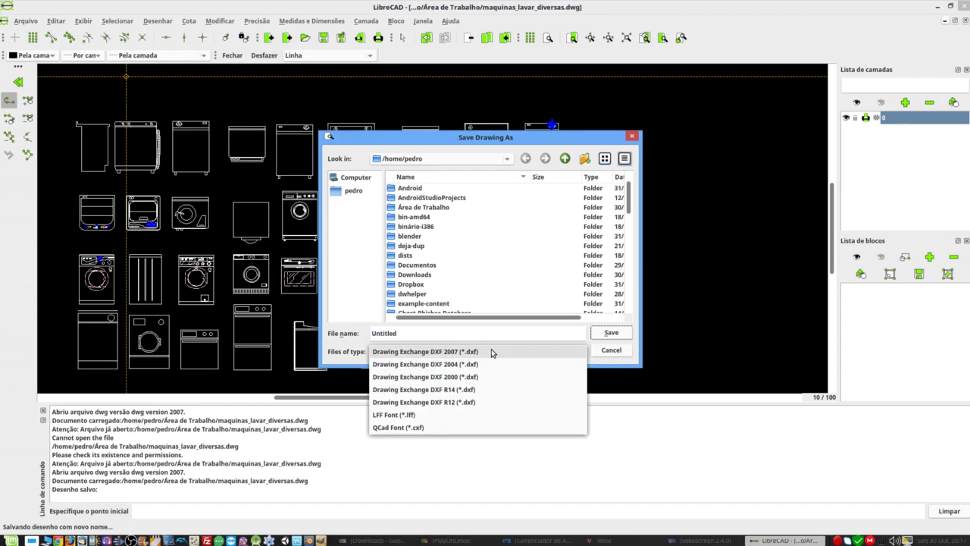
click(491, 352)
click(493, 355)
click(491, 352)
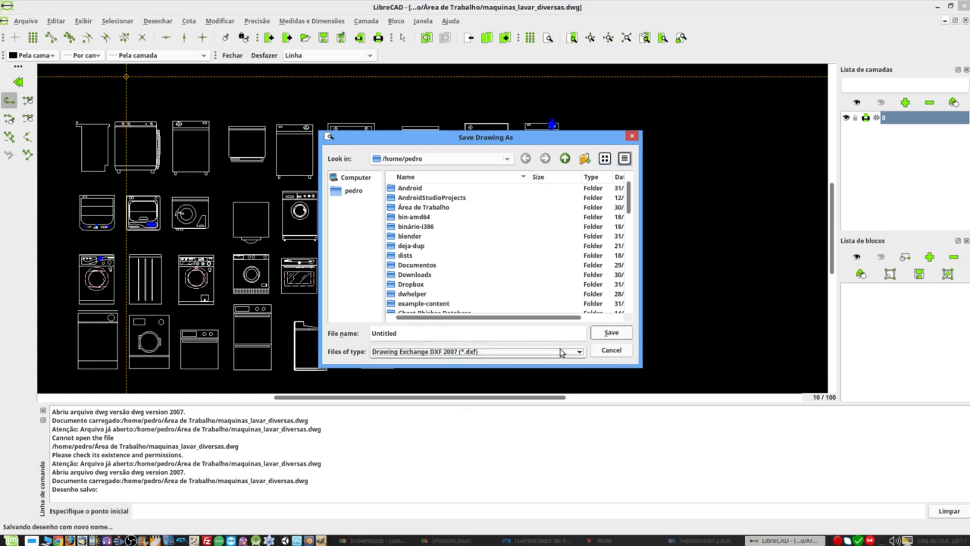
click(599, 333)
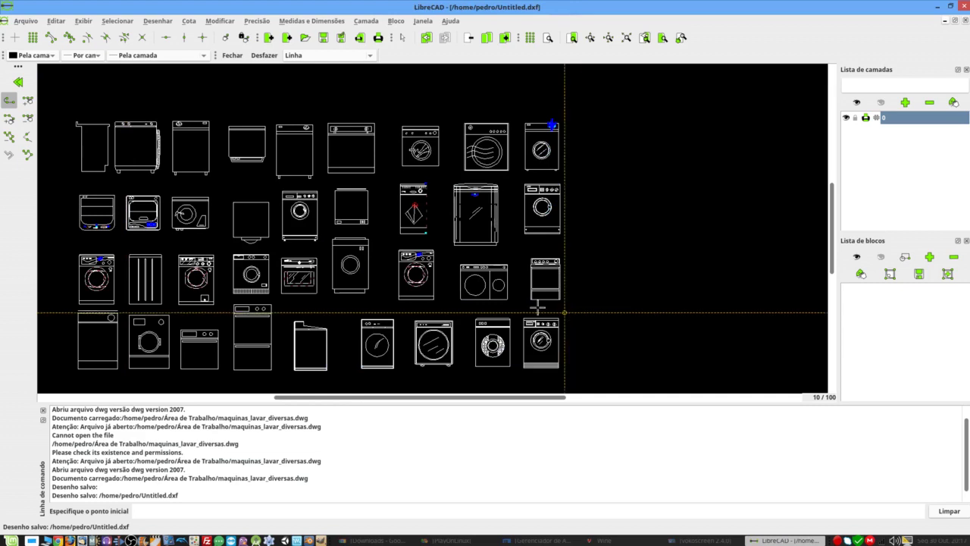
click(17, 20)
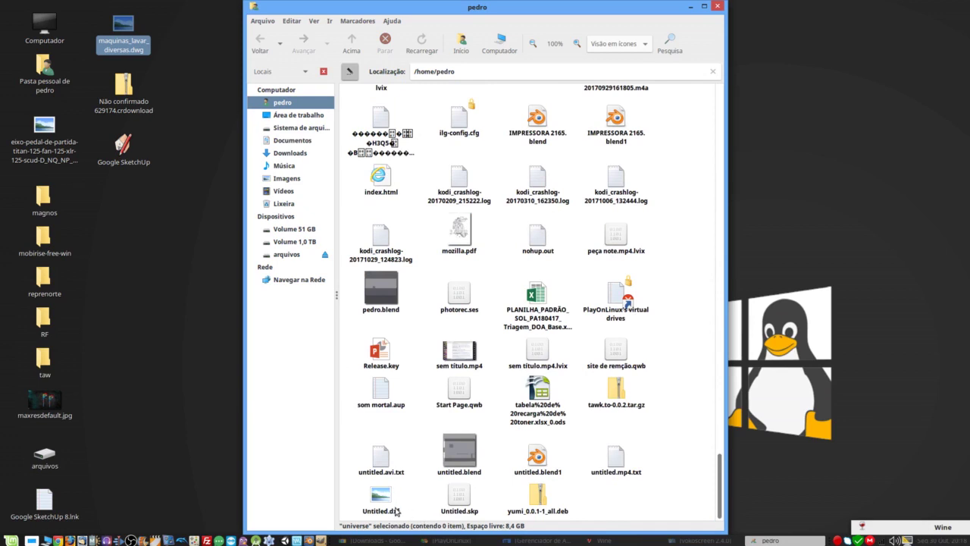
Step: Open Untitled.dxf from Caja's home folder in LibreCAD
click(378, 496)
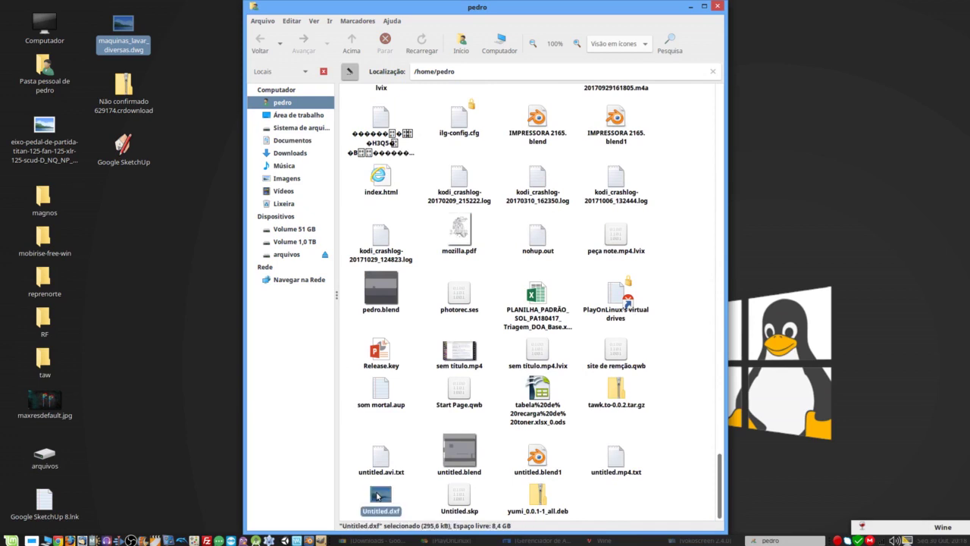
double_click(378, 496)
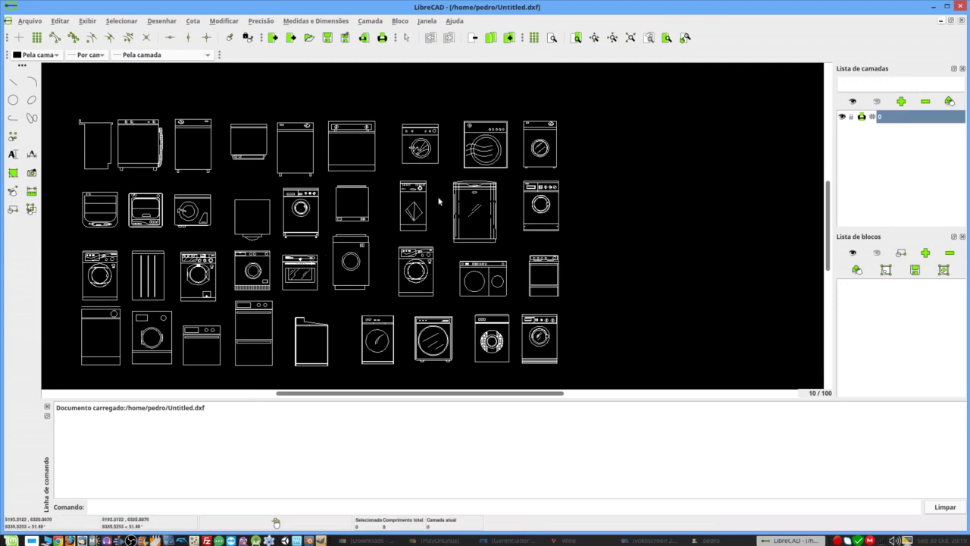
Step: Select and delete the diamond lines from the washing-machine outline
scroll(414, 210, up, 1)
scroll(402, 218, up, 3)
scroll(395, 221, up, 2)
scroll(401, 212, up, 2)
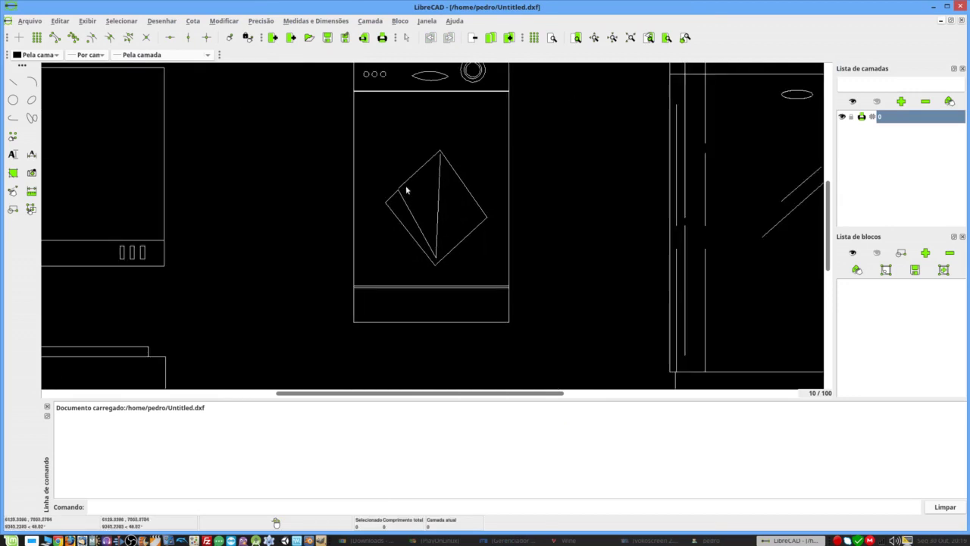
double_click(407, 183)
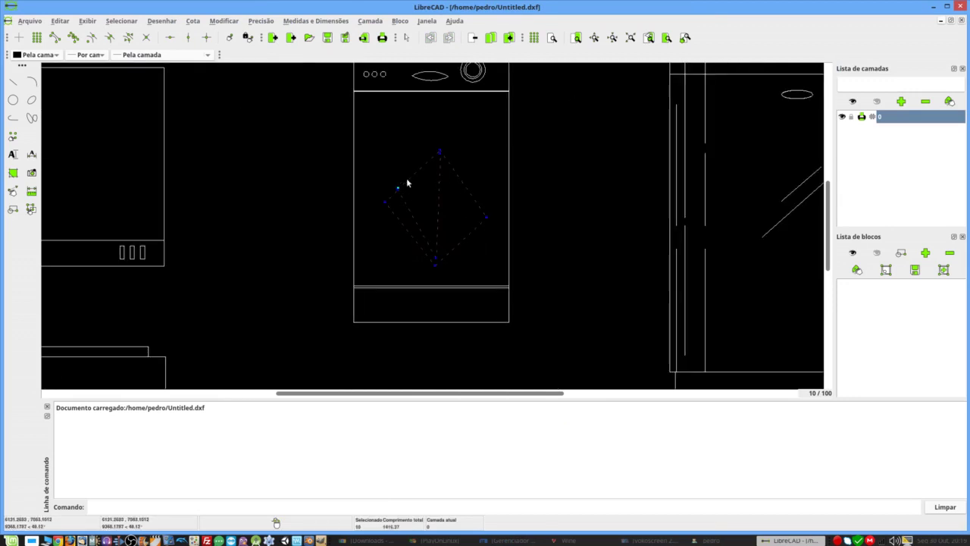
scroll(407, 182, up, 3)
key(Delete)
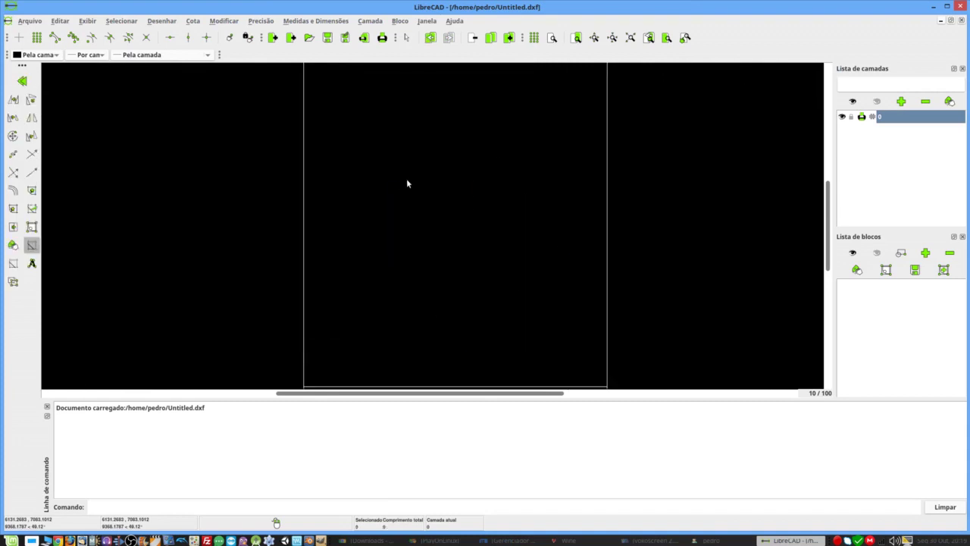
Step: Resave Untitled.dxf, then close LibreCAD and the file manager window
scroll(409, 182, down, 2)
scroll(425, 188, down, 2)
scroll(440, 195, down, 2)
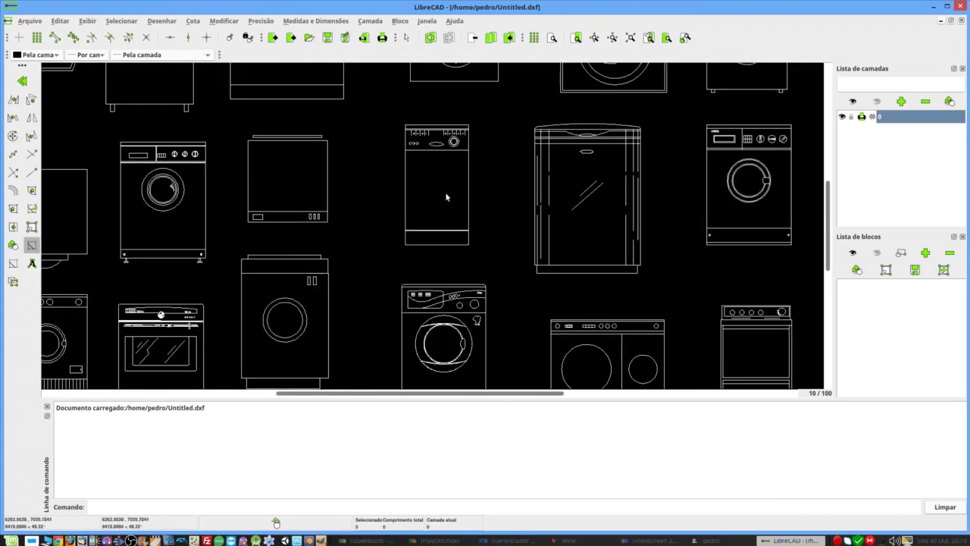
scroll(445, 192, down, 2)
click(32, 21)
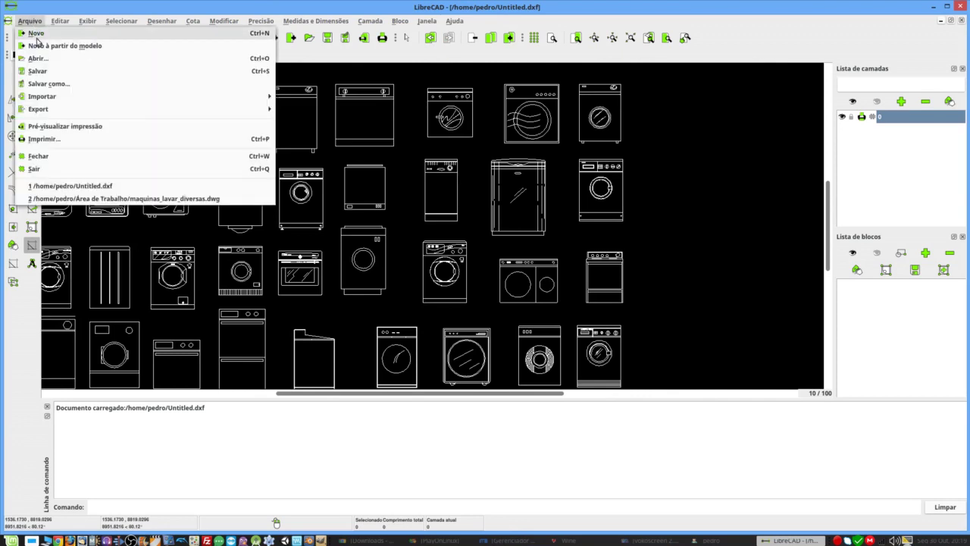
click(46, 69)
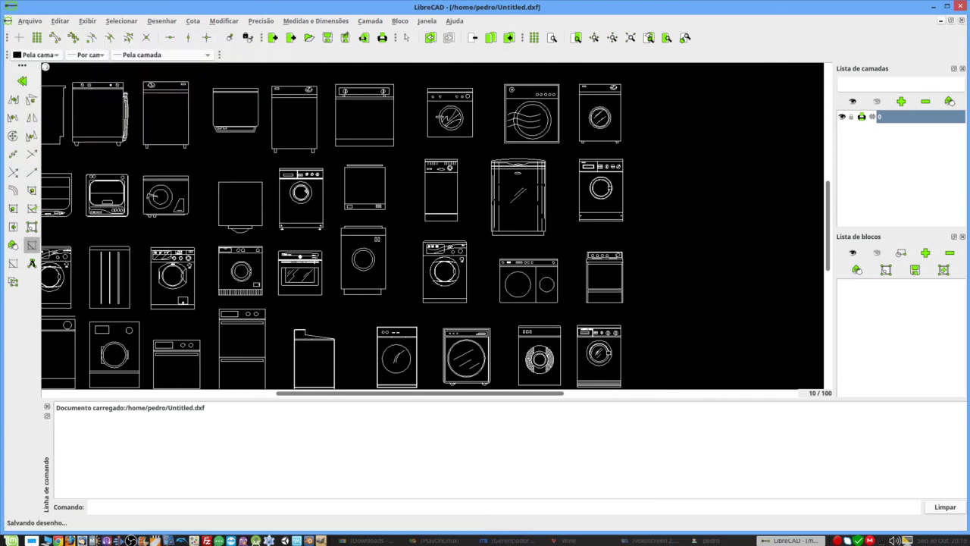
click(961, 7)
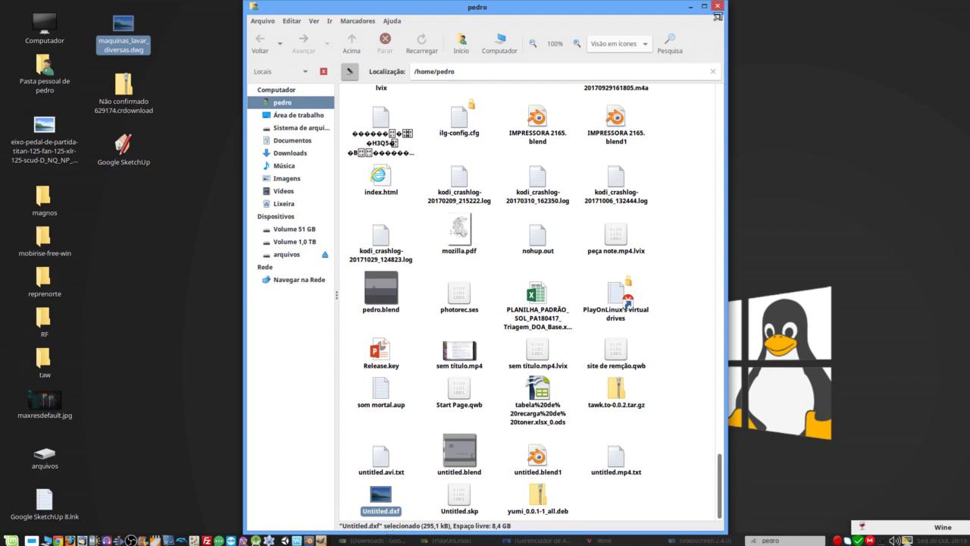
click(717, 7)
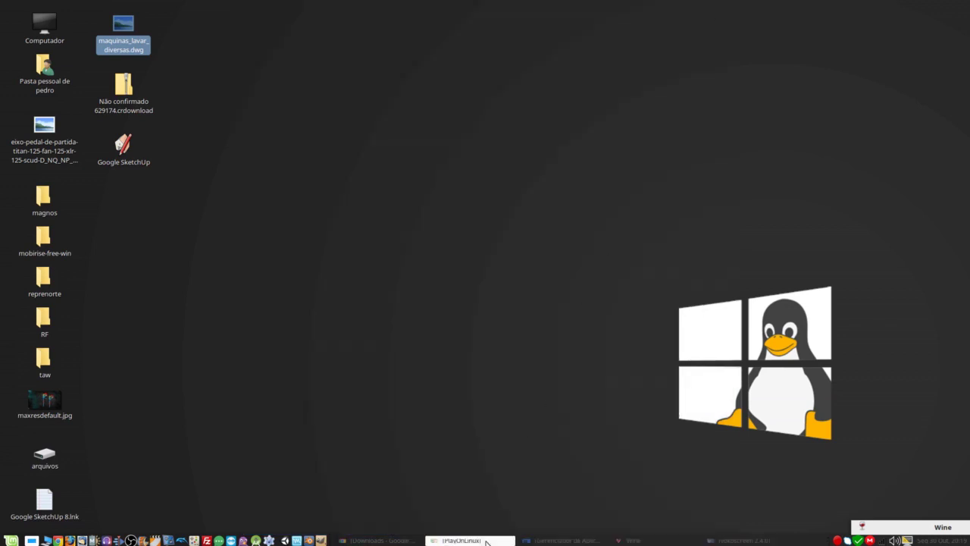